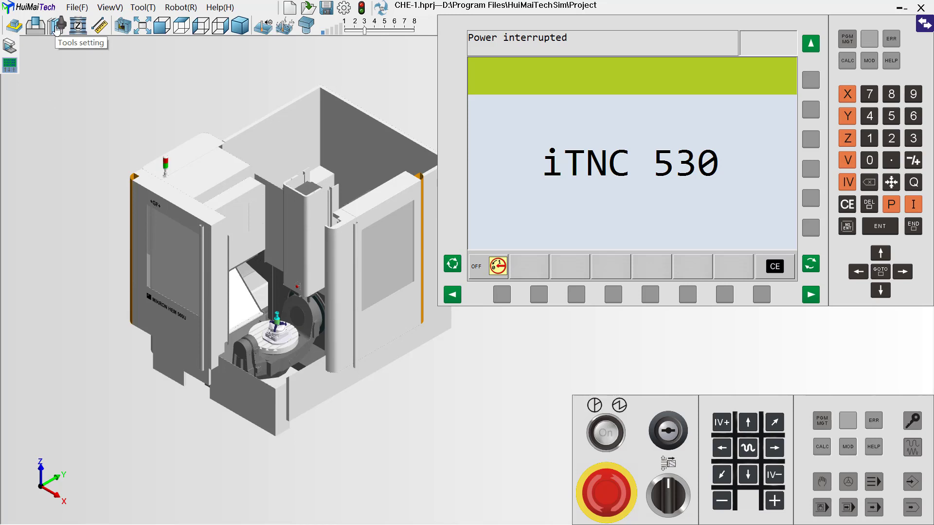
# Step: Open the machine tool list and undefine T1, clearing its name, colour and tool data
pyautogui.click(57, 26)
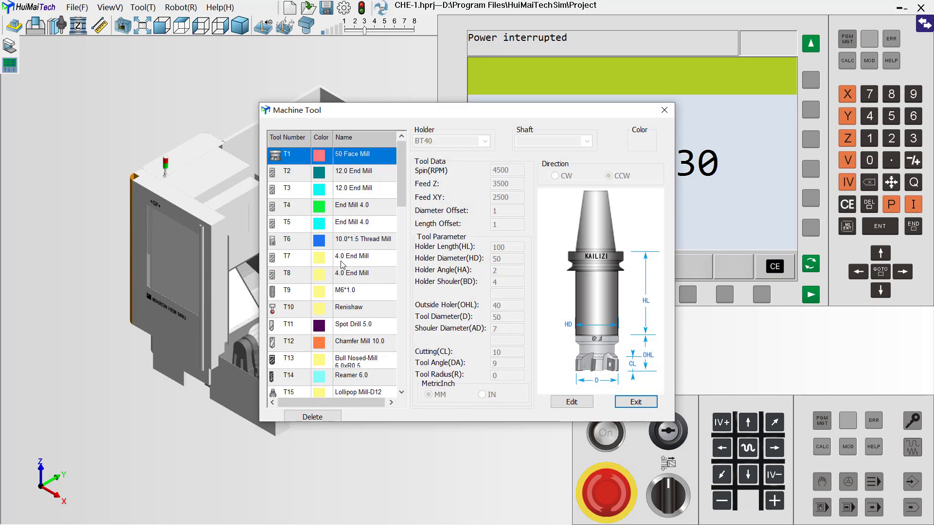
pyautogui.scroll(-2, 357, 258)
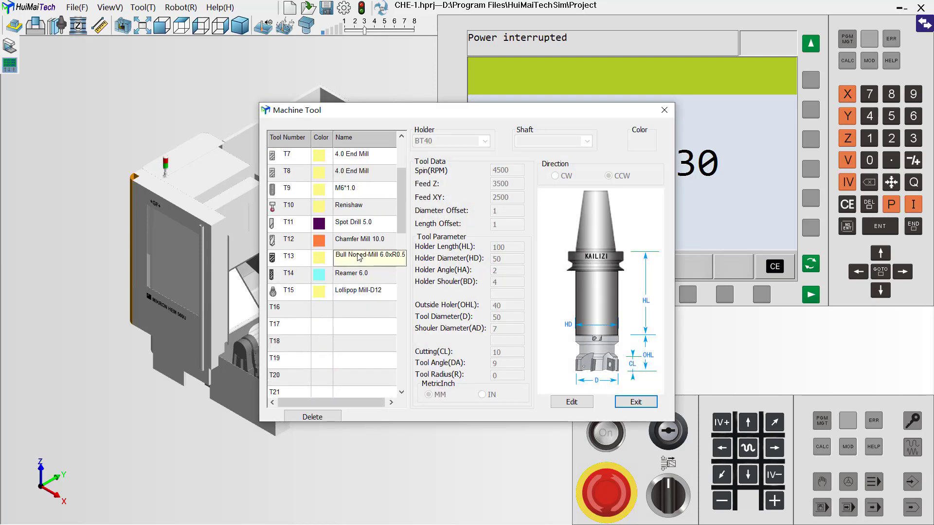
pyautogui.scroll(2, 341, 282)
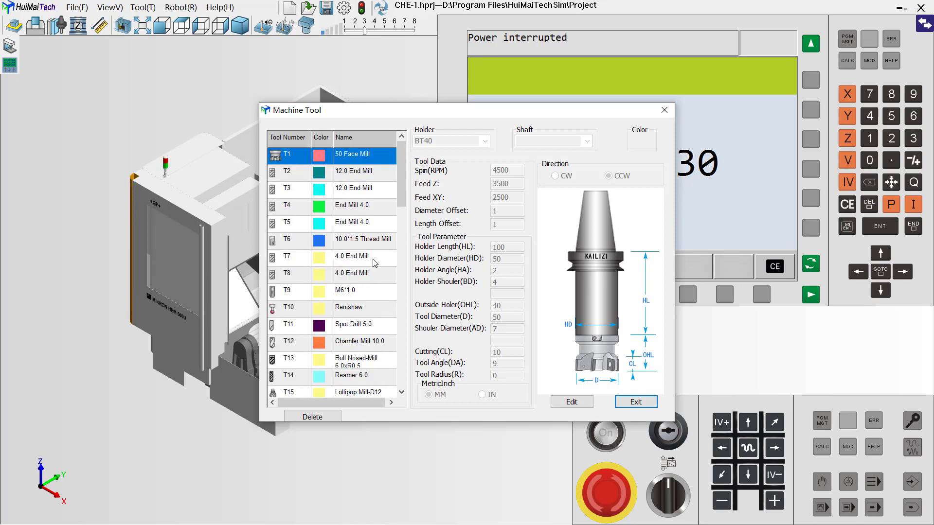
pyautogui.rightClick(349, 162)
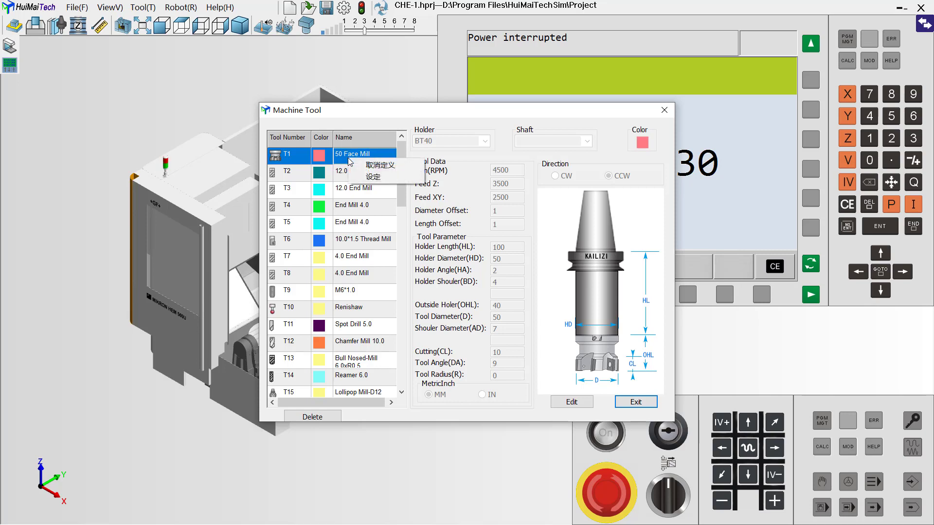
pyautogui.click(381, 165)
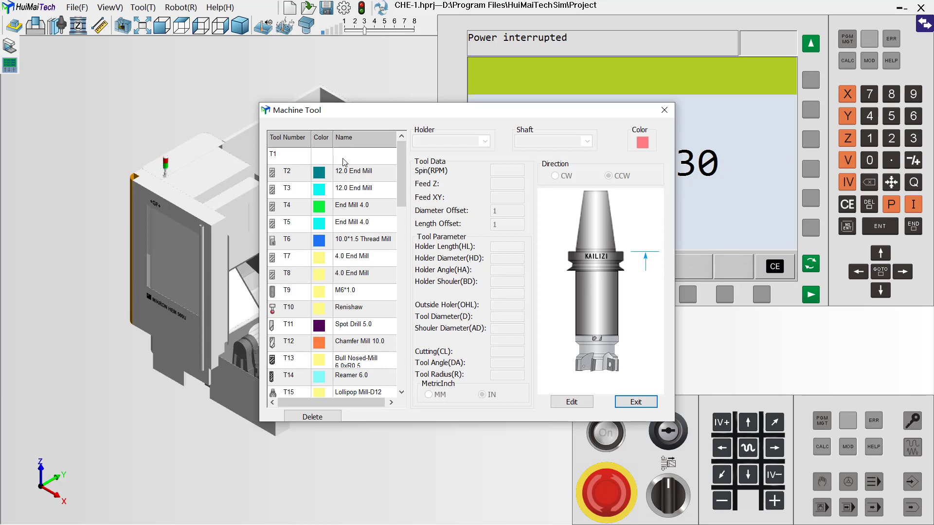
# Step: Open the tool catalogue to define tool slot T1
pyautogui.rightClick(344, 161)
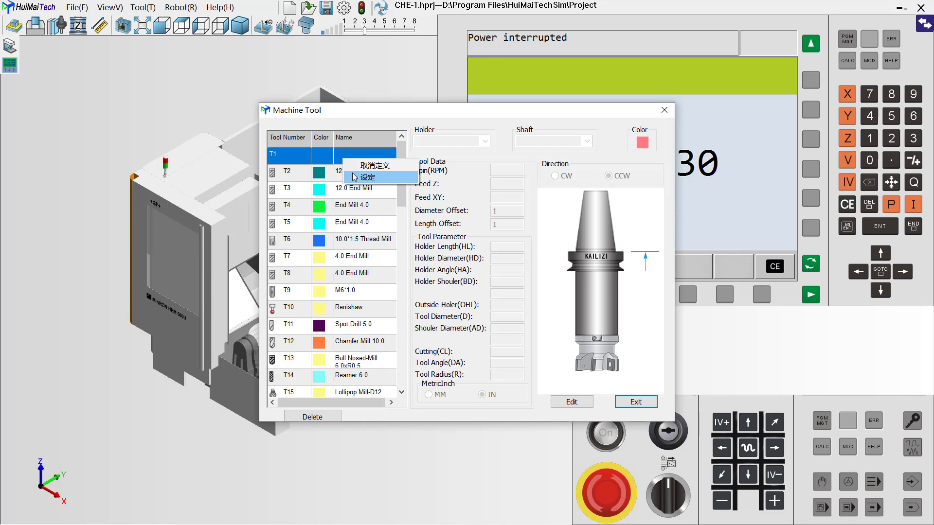
pyautogui.rightClick(321, 156)
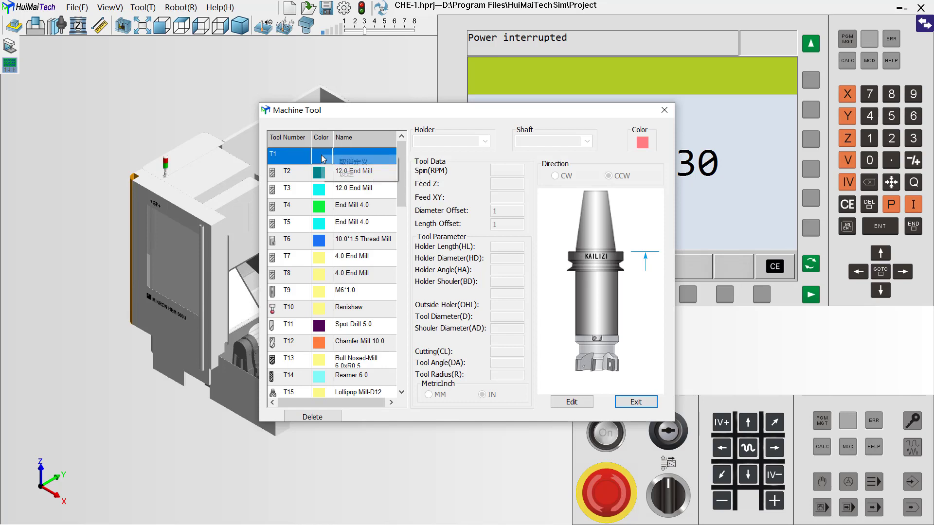
pyautogui.click(344, 174)
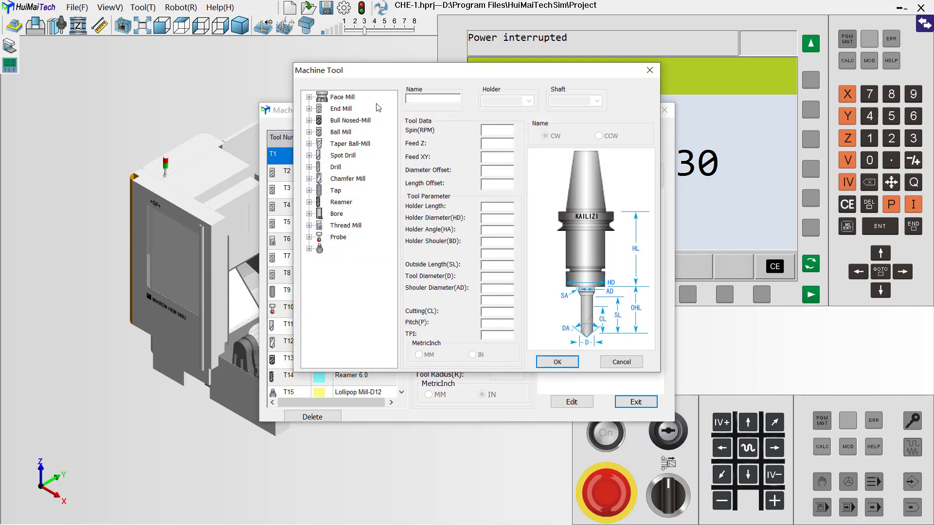
pyautogui.moveTo(386, 75); pyautogui.dragTo(390, 104)
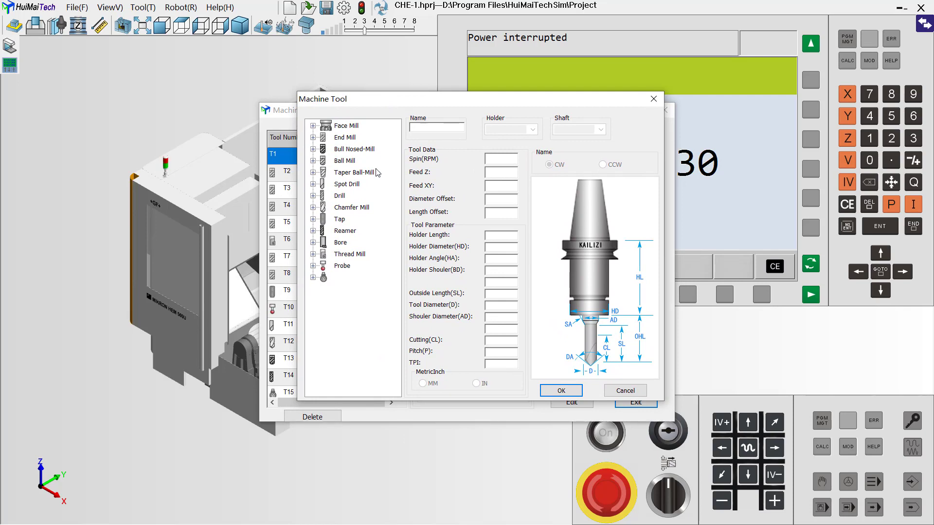
# Step: Expand the Face Mill group, choose Face Mill 50 over Face Mill 63, and confirm it for T1
pyautogui.doubleClick(346, 127)
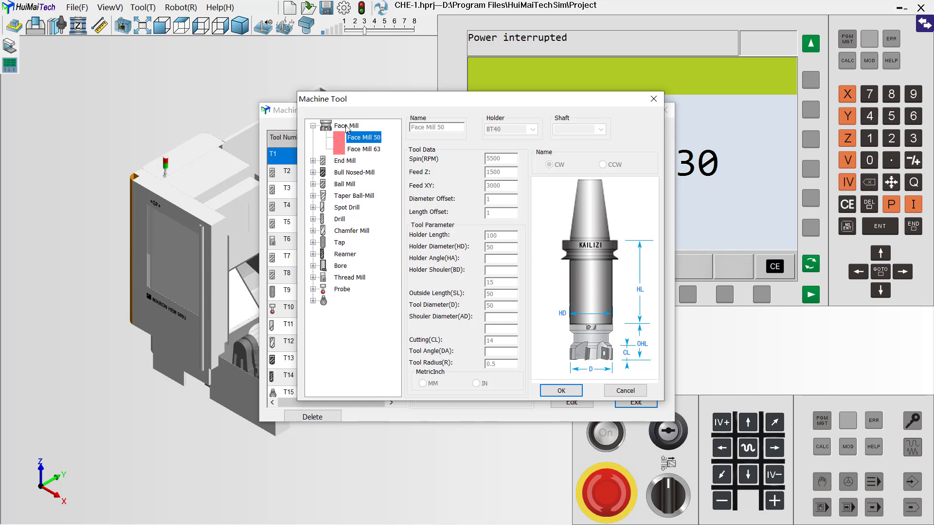
pyautogui.click(355, 150)
pyautogui.click(361, 140)
pyautogui.click(365, 151)
pyautogui.click(364, 139)
pyautogui.click(365, 149)
pyautogui.click(364, 139)
pyautogui.click(368, 152)
pyautogui.click(368, 140)
pyautogui.click(560, 390)
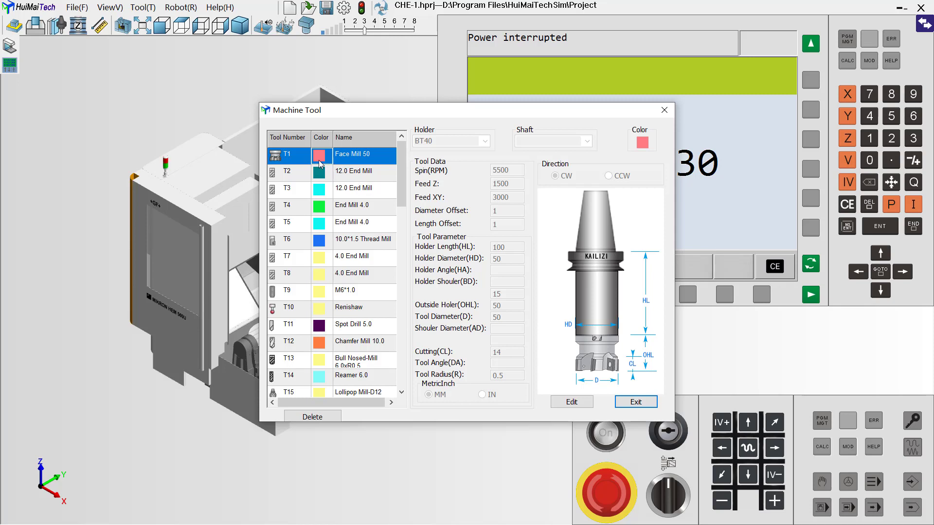
pyautogui.scroll(-3, 341, 173)
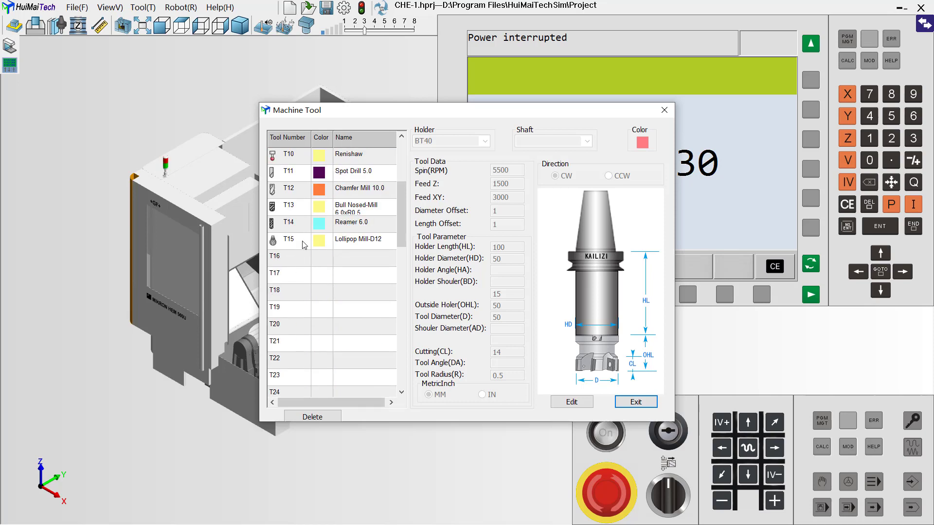
pyautogui.scroll(3, 299, 263)
pyautogui.scroll(-3, 304, 270)
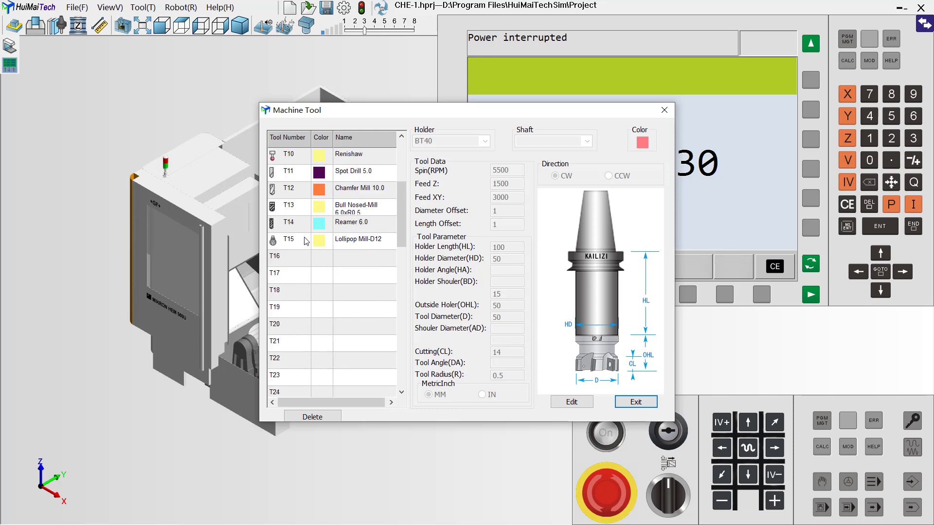
pyautogui.rightClick(298, 264)
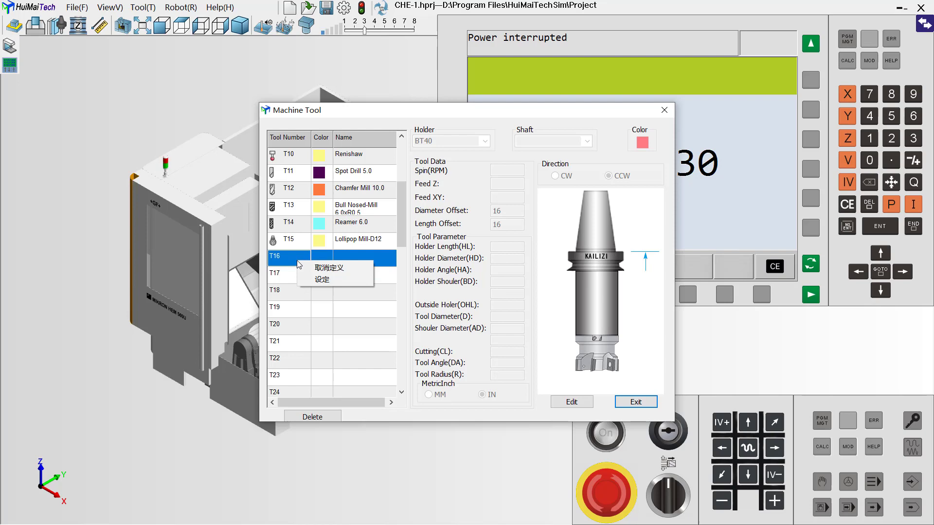
pyautogui.click(308, 280)
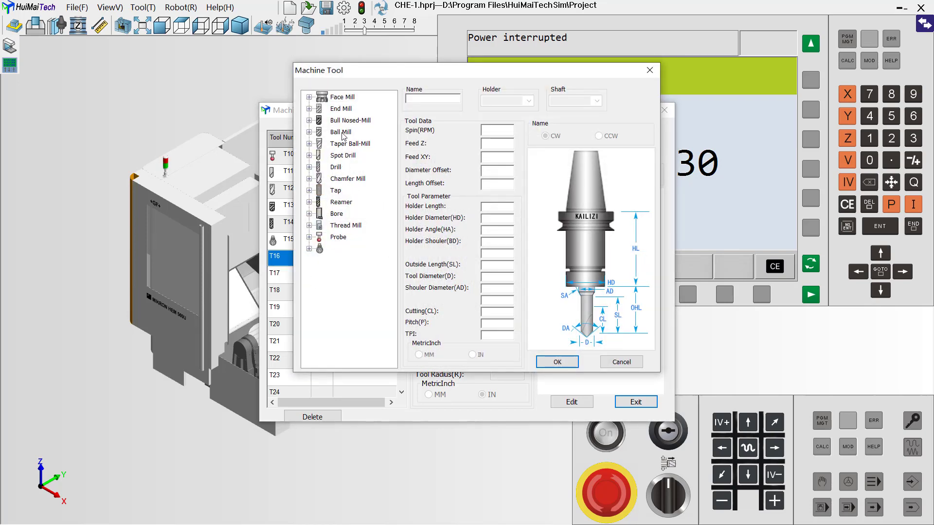
pyautogui.moveTo(392, 76); pyautogui.dragTo(405, 92)
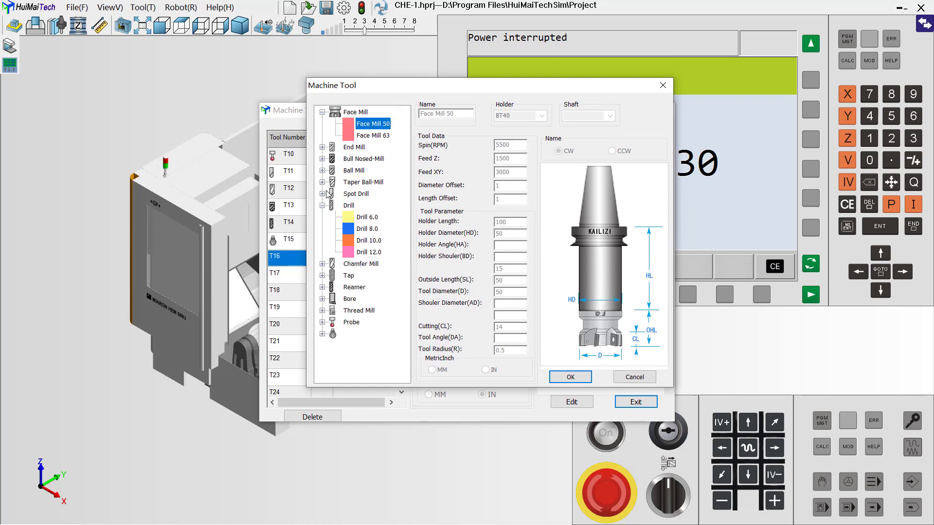
pyautogui.click(367, 218)
pyautogui.click(367, 230)
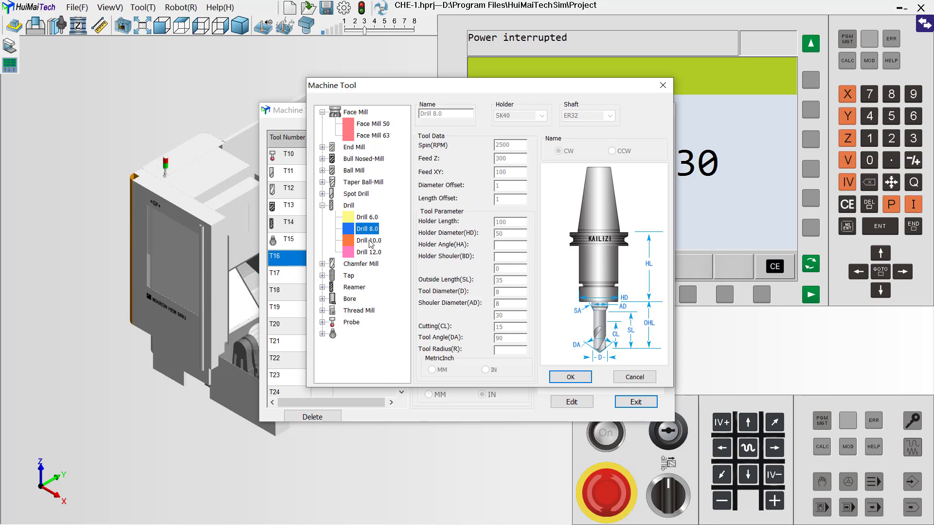
pyautogui.click(371, 240)
pyautogui.click(371, 229)
pyautogui.click(373, 219)
pyautogui.click(372, 229)
pyautogui.click(370, 242)
pyautogui.click(369, 253)
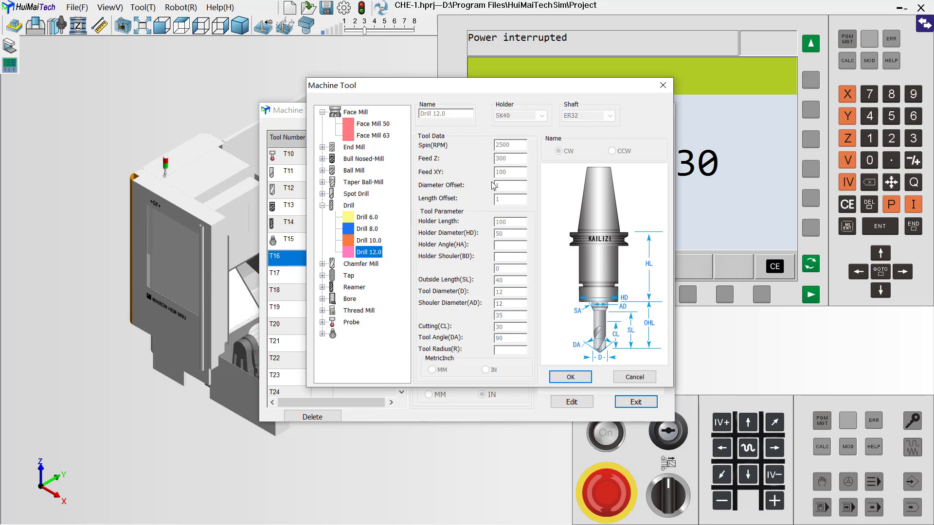
pyautogui.click(662, 86)
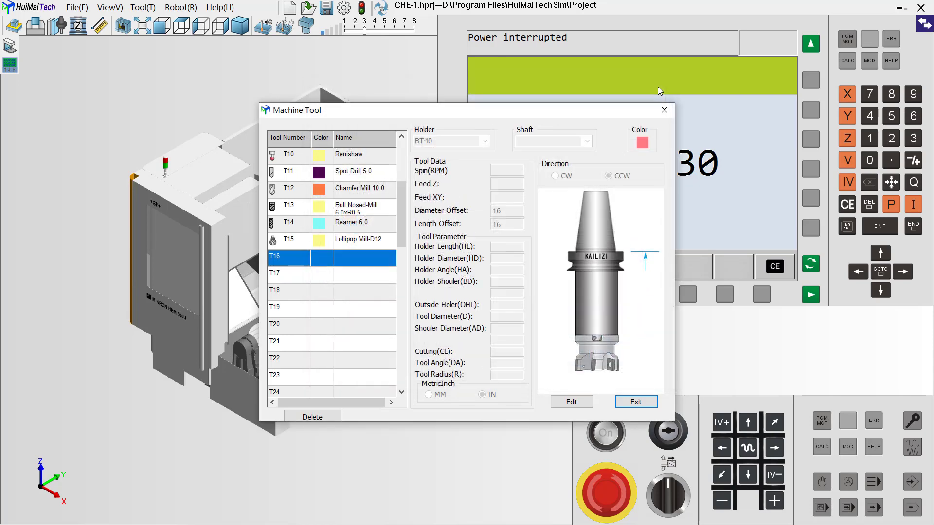
# Step: Close the machine tool table and open the System tools library
pyautogui.click(663, 111)
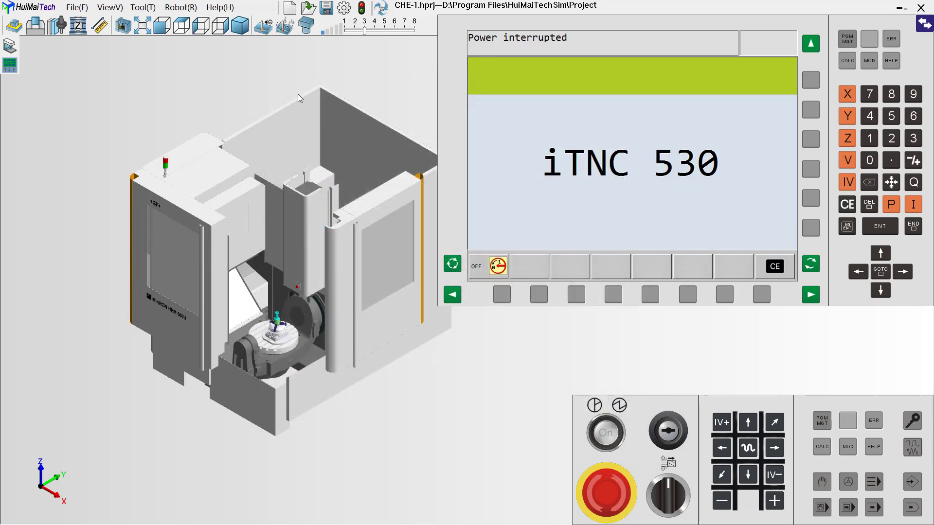
pyautogui.click(143, 8)
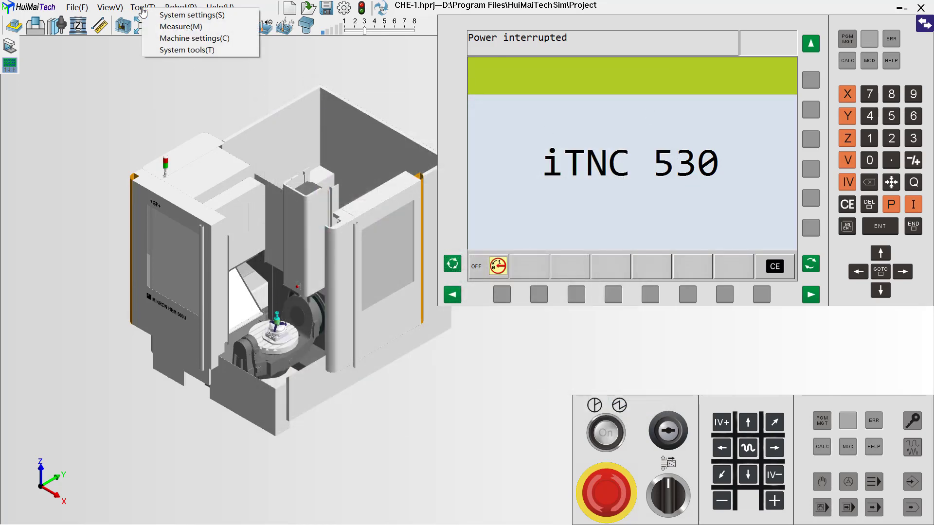
pyautogui.click(166, 49)
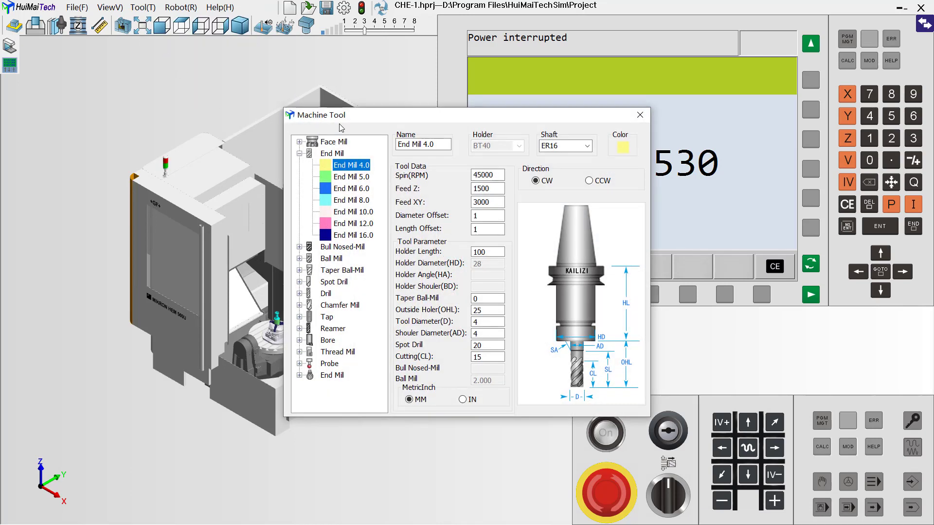
pyautogui.moveTo(369, 116); pyautogui.dragTo(298, 91)
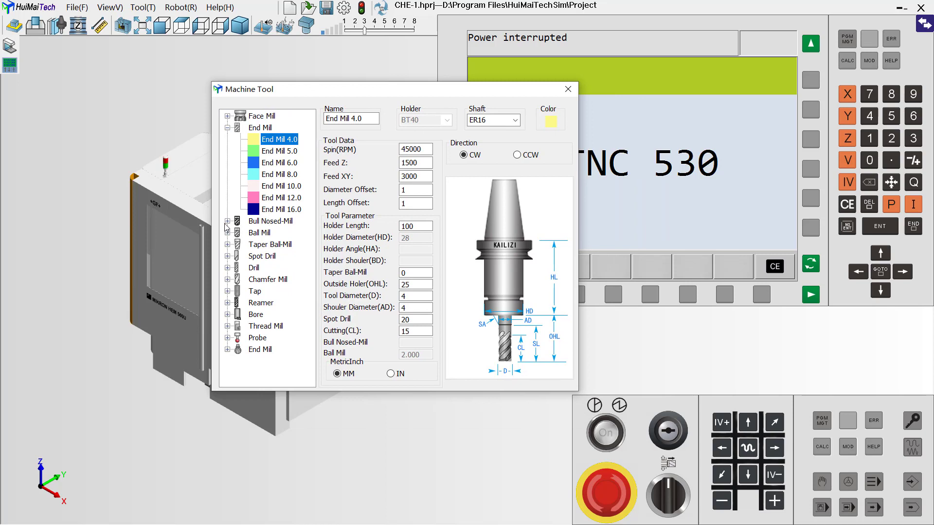
# Step: Add a new drill entry to the Drill group, copied from Drill 6.0
pyautogui.doubleClick(254, 268)
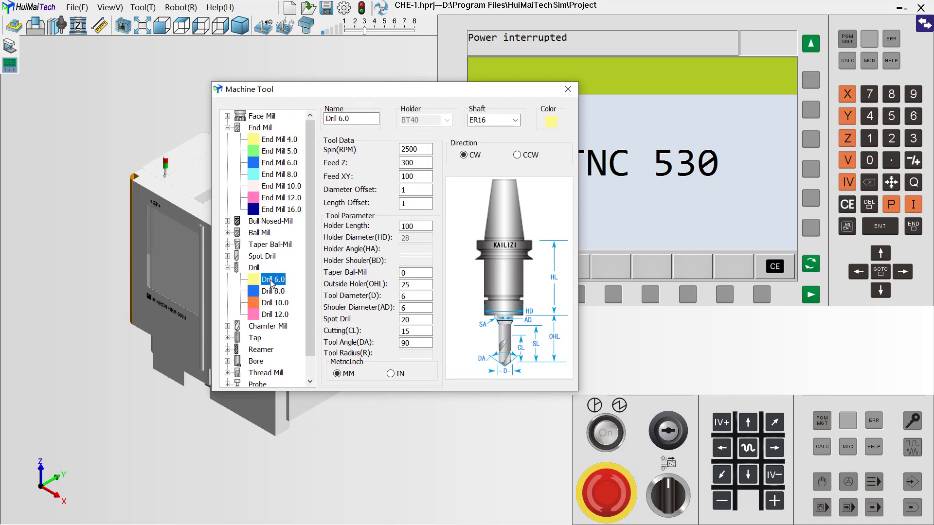
pyautogui.rightClick(271, 283)
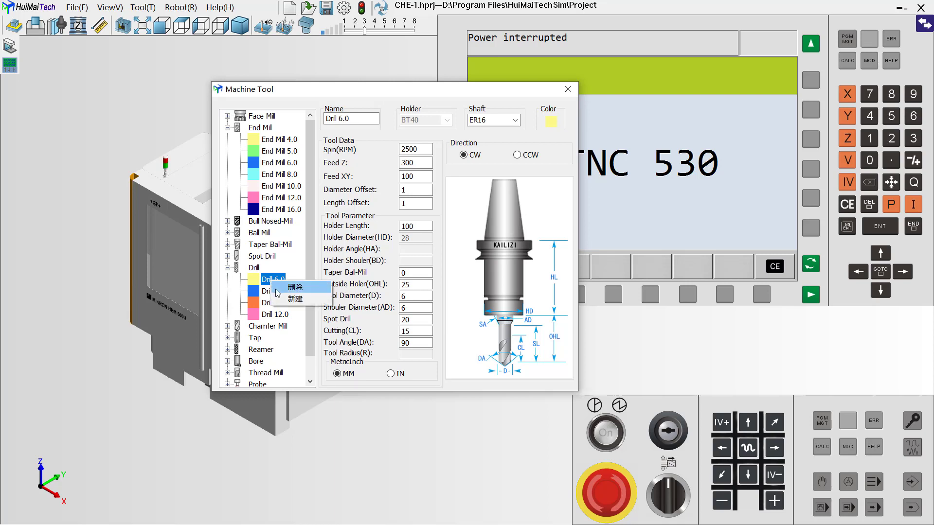
pyautogui.click(282, 298)
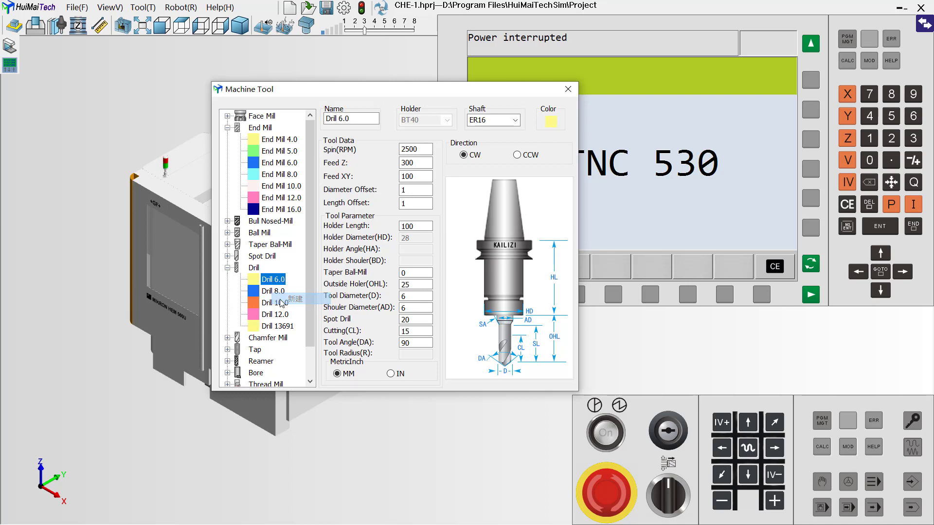
pyautogui.click(281, 328)
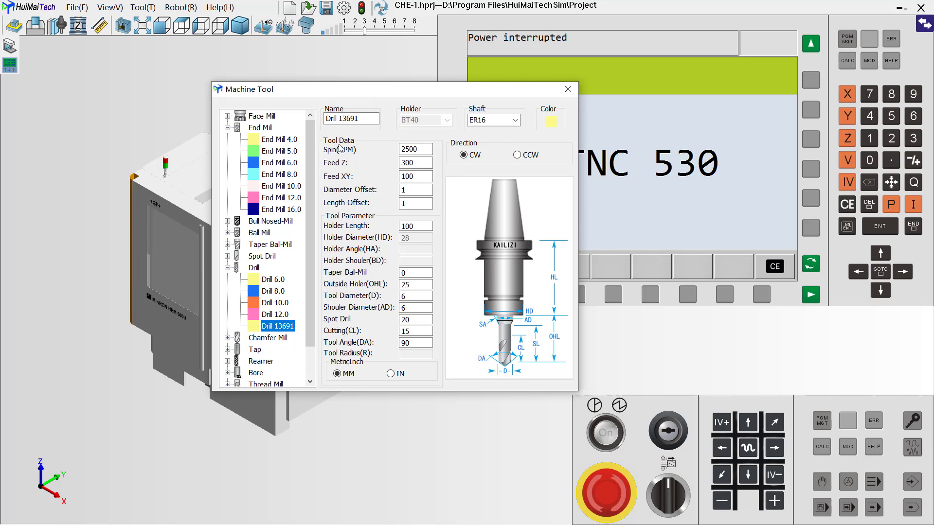
# Step: Rename the new drill to 'Drill 4.0'
pyautogui.click(362, 121)
pyautogui.moveTo(361, 120); pyautogui.dragTo(338, 118)
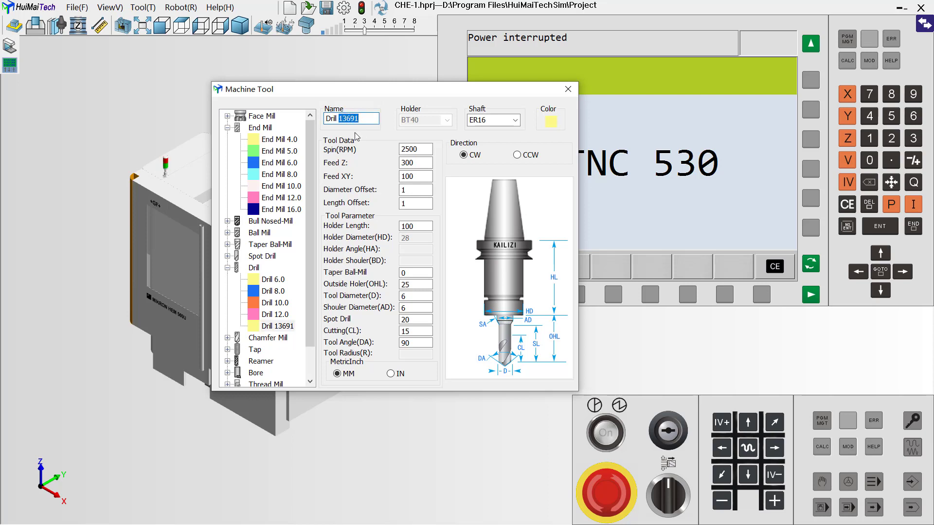
pyautogui.write('4.0')
pyautogui.press('Tab')
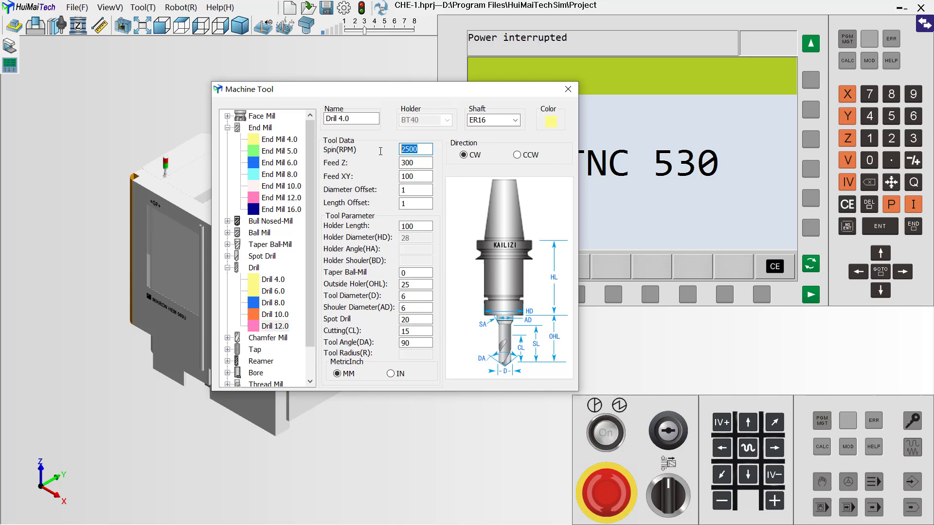
pyautogui.click(419, 160)
pyautogui.click(422, 190)
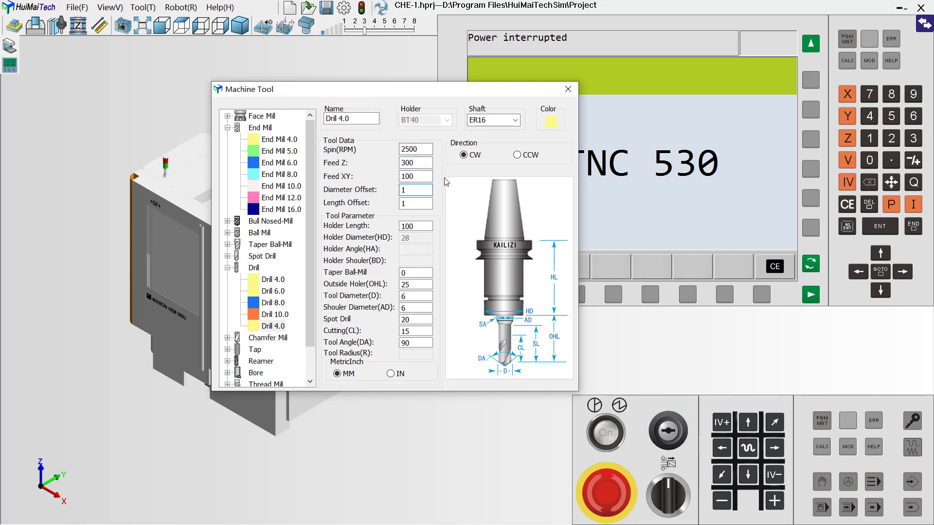
pyautogui.click(426, 150)
# Step: Set both the tool diameter and the shoulder diameter to 4
pyautogui.click(386, 295)
pyautogui.write('4')
pyautogui.click(384, 306)
pyautogui.write('4')
pyautogui.hotkey('shift', 'Tab')
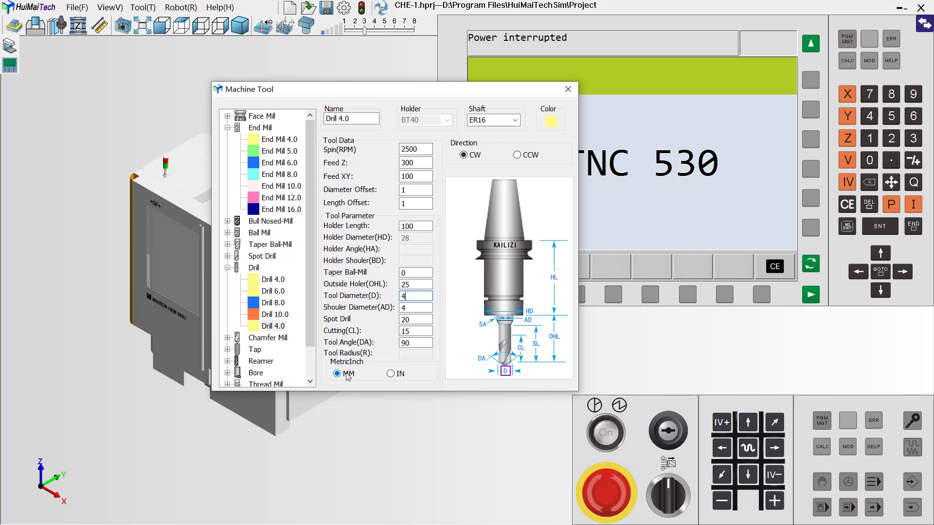
pyautogui.click(417, 164)
# Step: Keep ER16 as the shaft type and commit the drill's edits
pyautogui.click(515, 121)
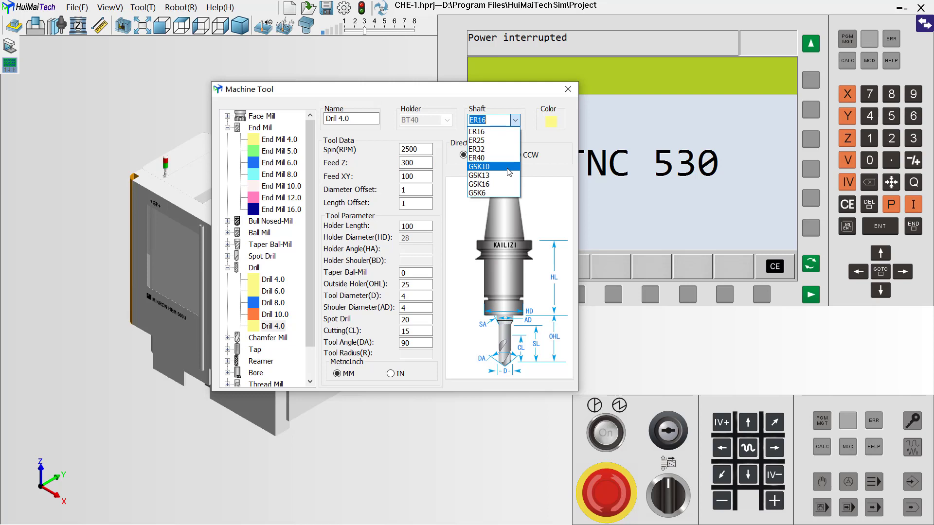
pyautogui.click(514, 120)
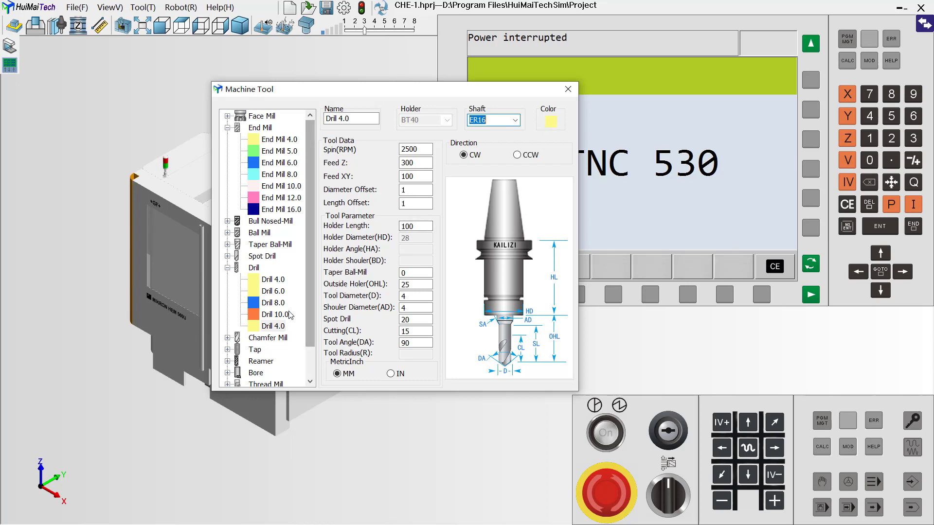
pyautogui.click(274, 314)
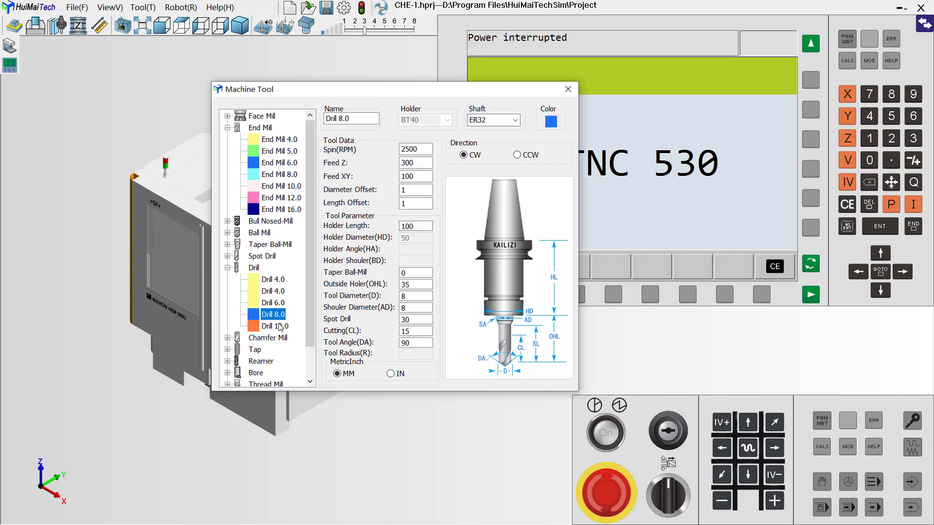
# Step: Close the system tool library and open the machine's tool table
pyautogui.click(567, 91)
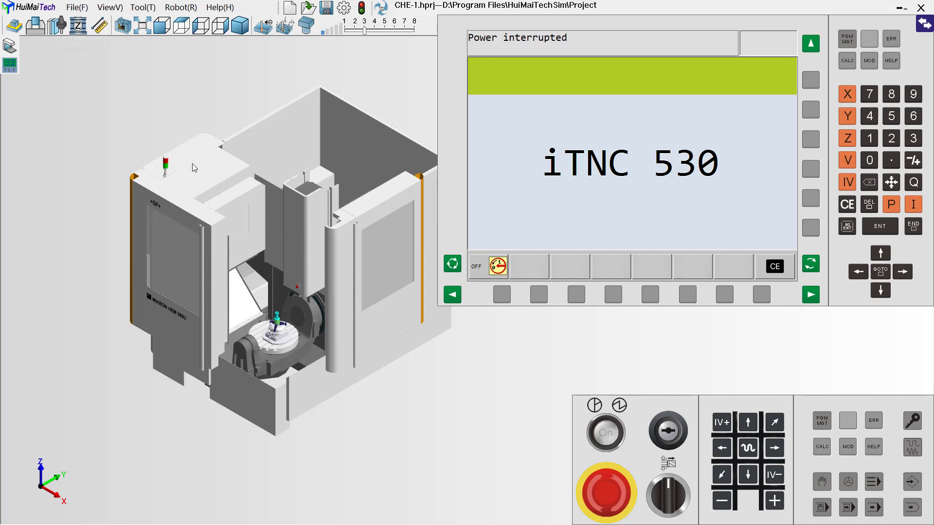
pyautogui.click(57, 26)
pyautogui.scroll(3, 343, 271)
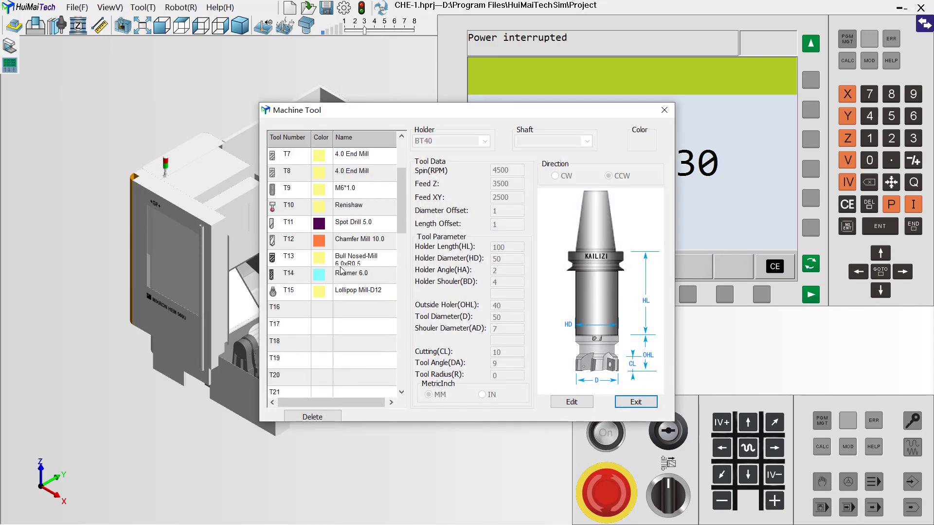
# Step: Define the empty slot T16 as Drill 4.0
pyautogui.rightClick(305, 313)
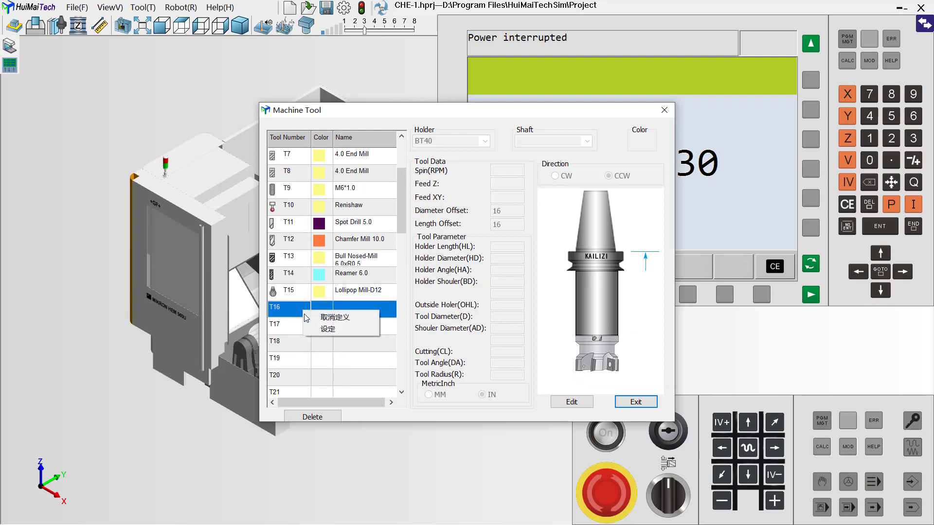
pyautogui.click(313, 329)
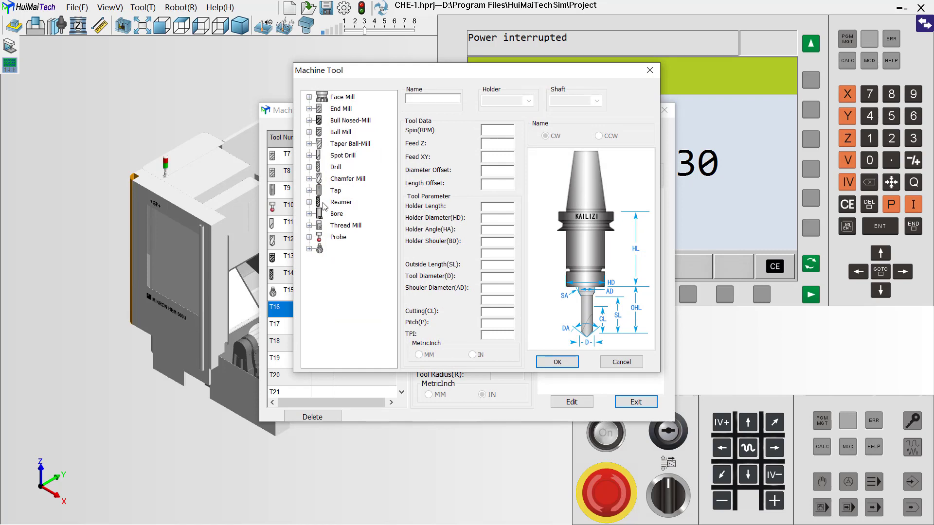
pyautogui.click(308, 167)
pyautogui.click(359, 204)
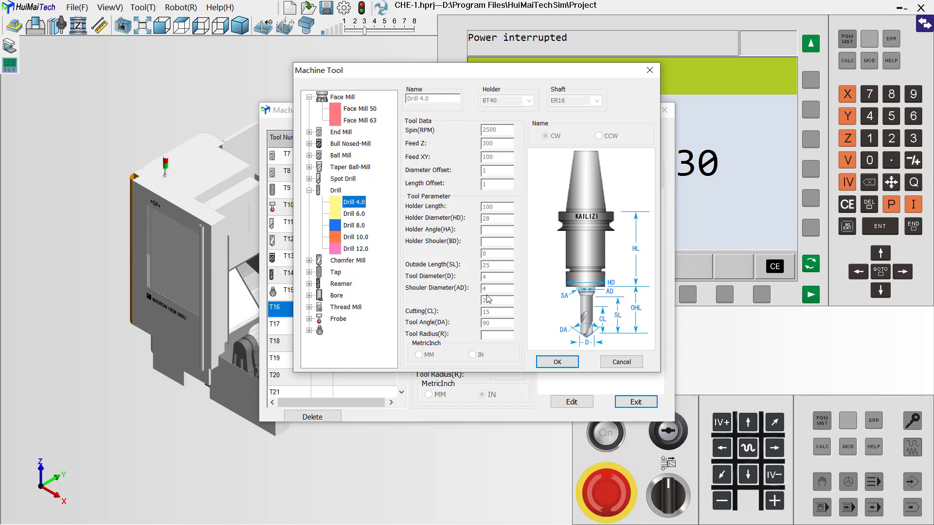
pyautogui.click(557, 362)
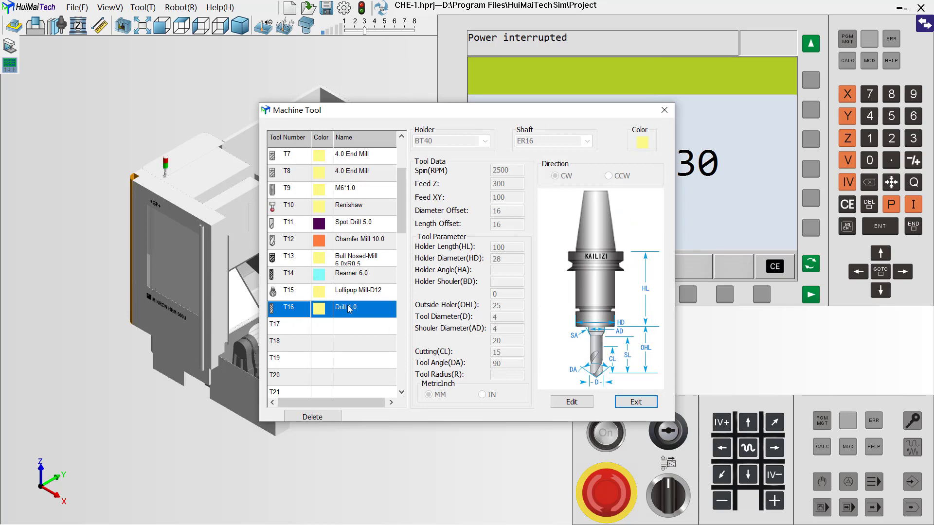